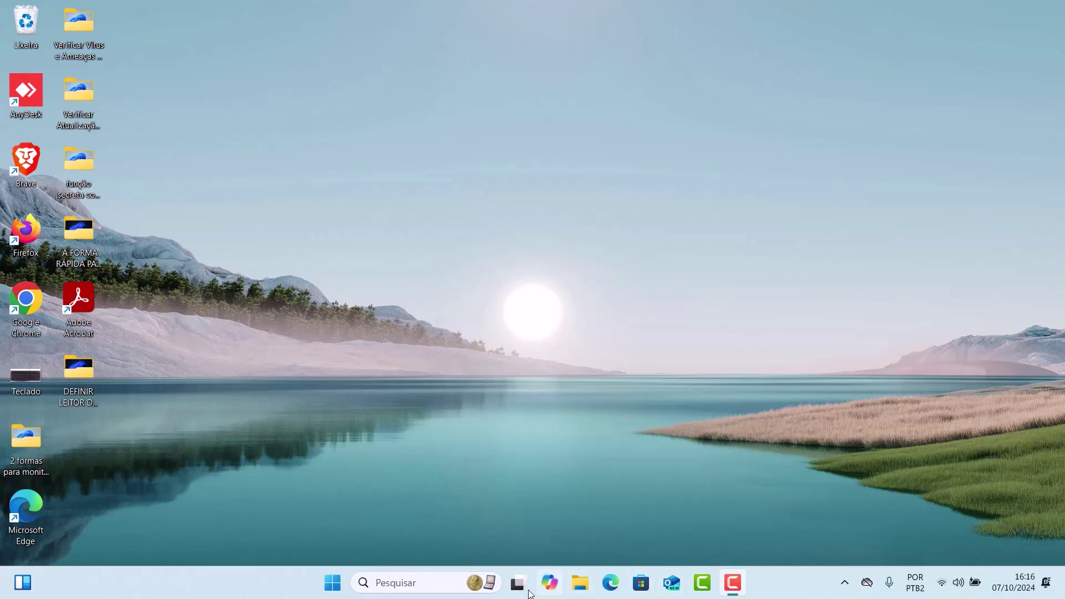
Step: Search the system for MICROSOFT STORE and open the Microsoft Store app
left_click(332, 583)
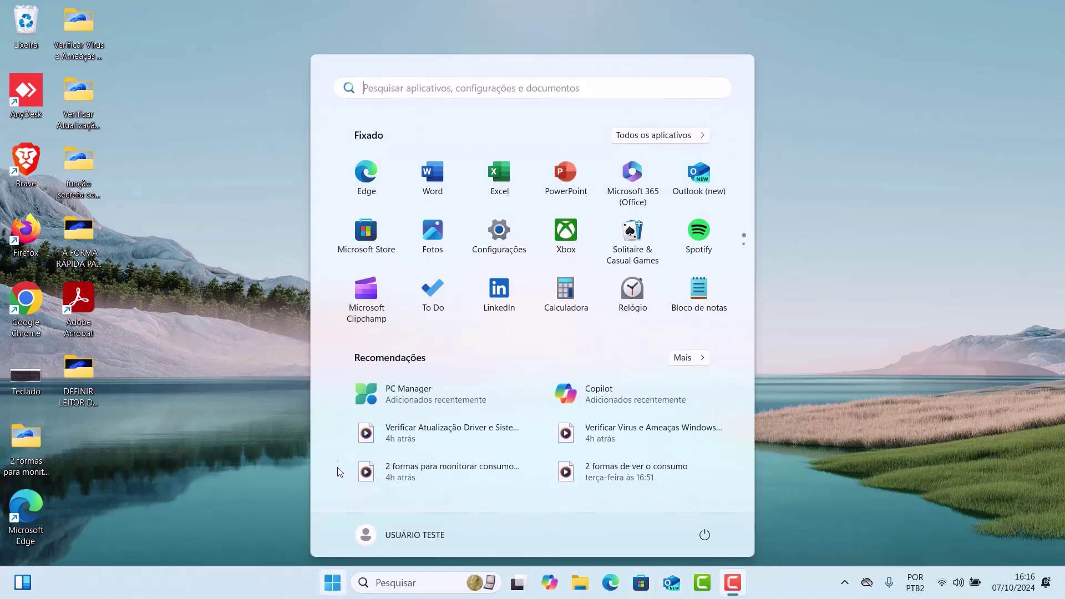
type("MICROSOFT STORE")
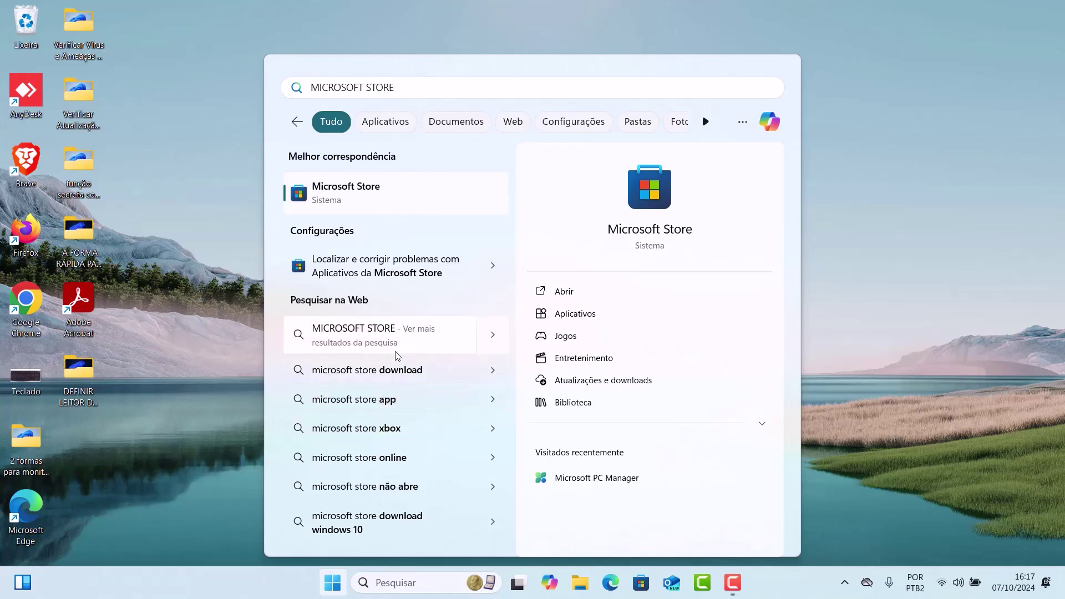
left_click(408, 206)
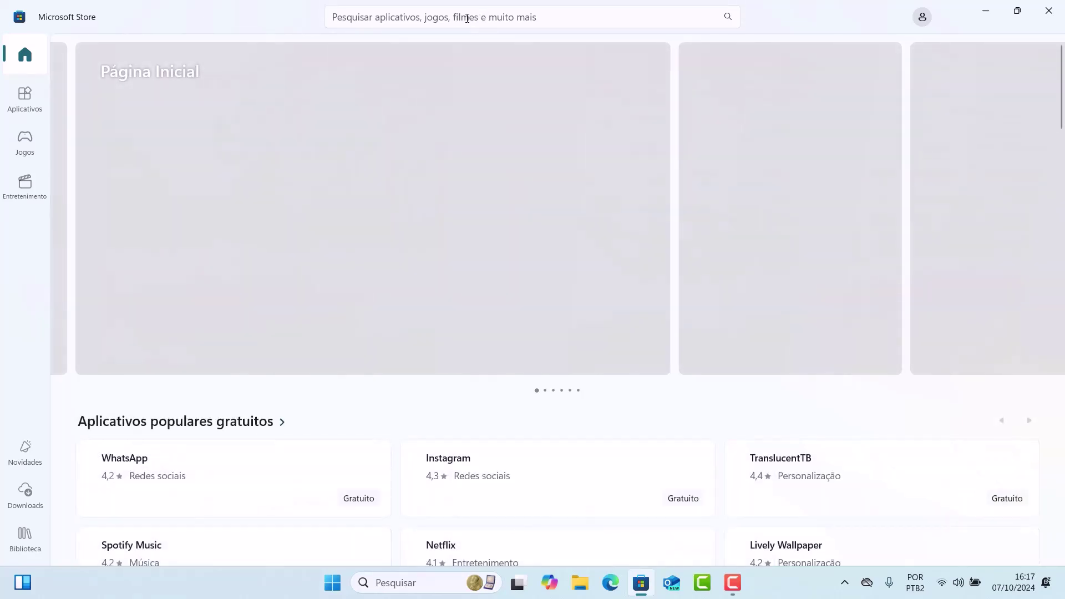
Step: Search the store for PC MANAGER, install Microsoft PC Manager and close the store
left_click(467, 19)
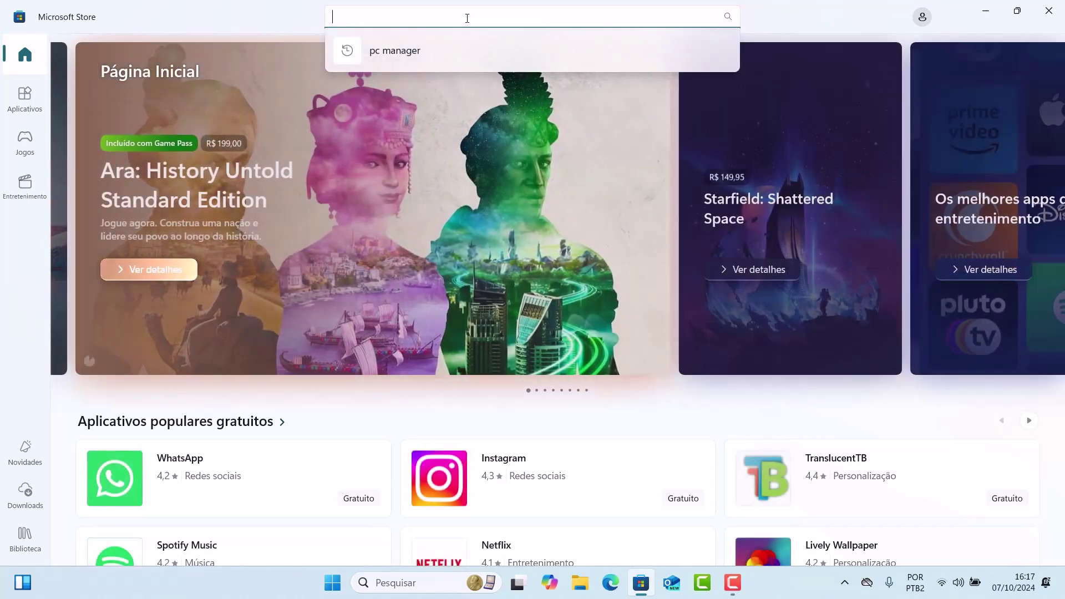
type("PC M")
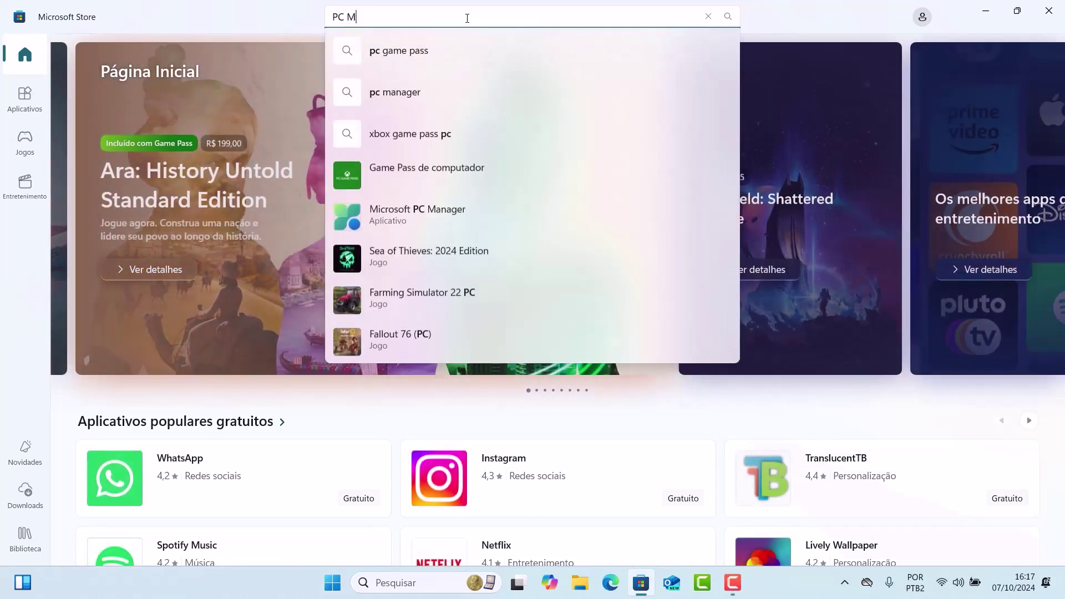
type("ANAGER")
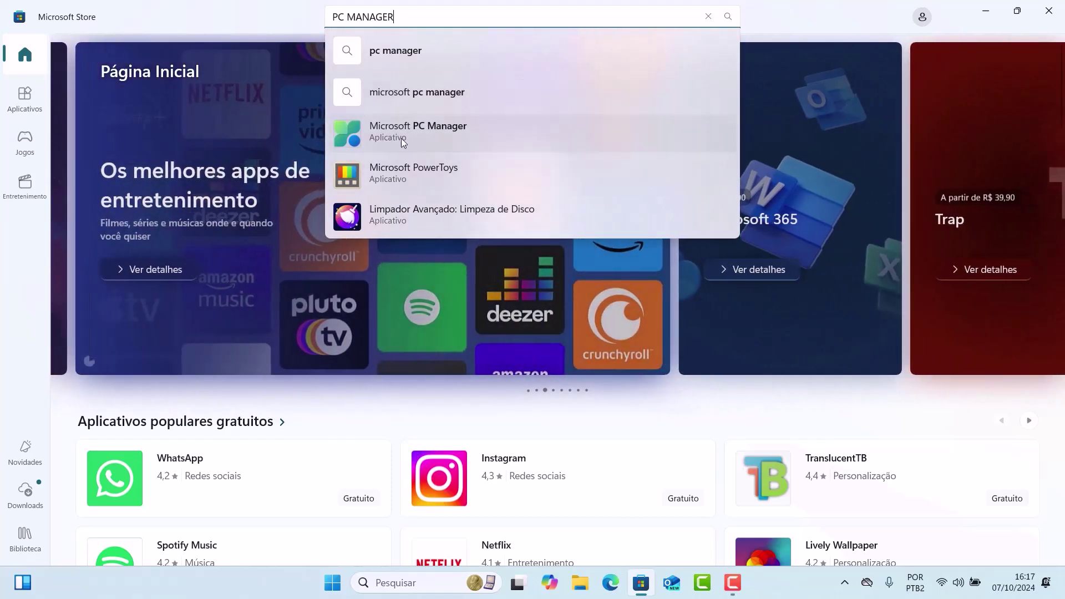
left_click(430, 129)
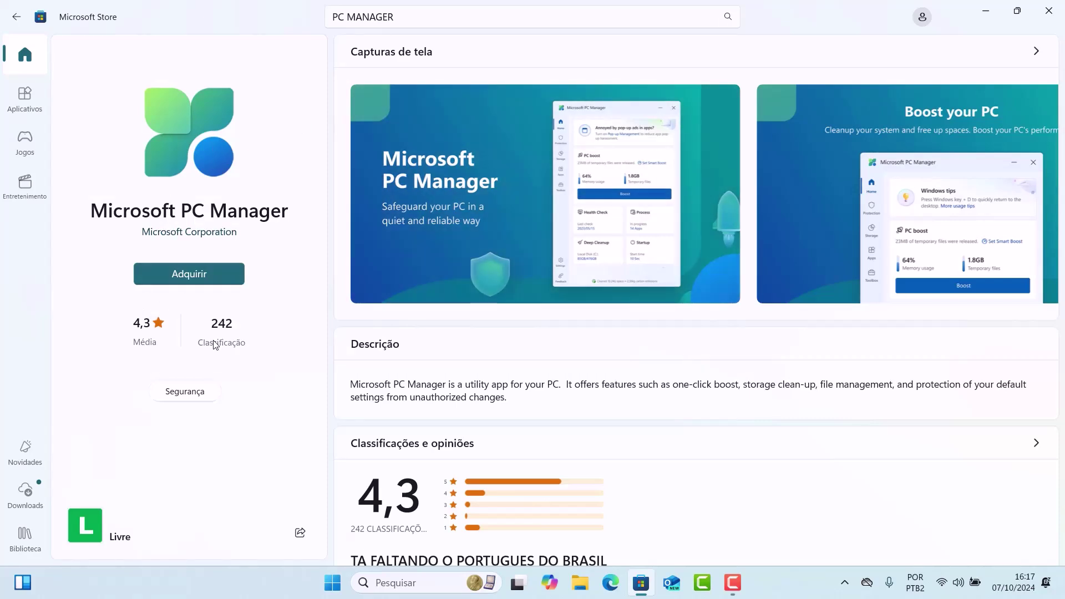
left_click(224, 275)
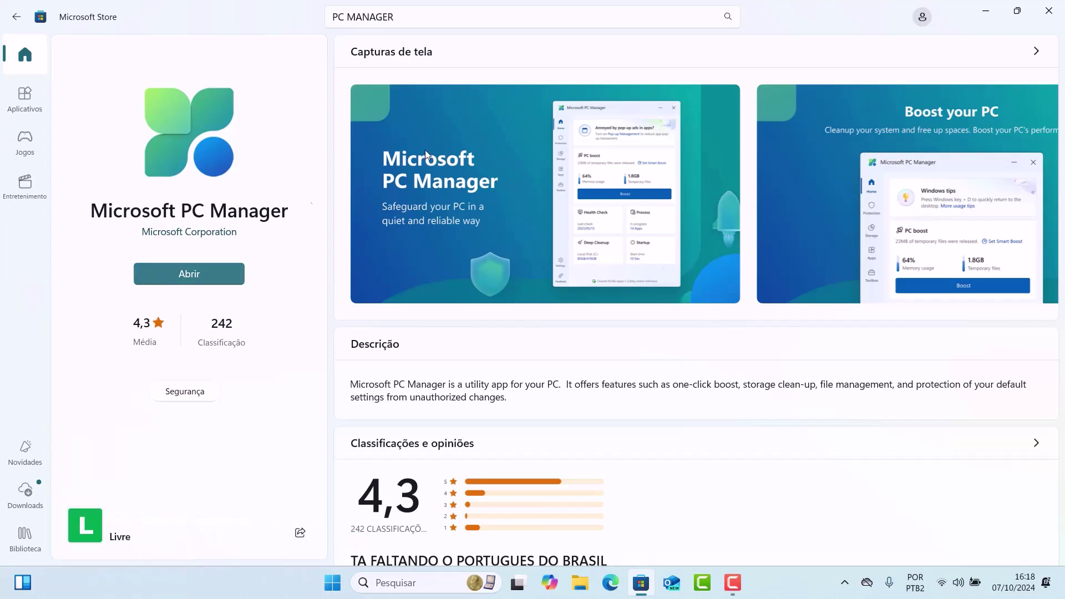
left_click(1049, 11)
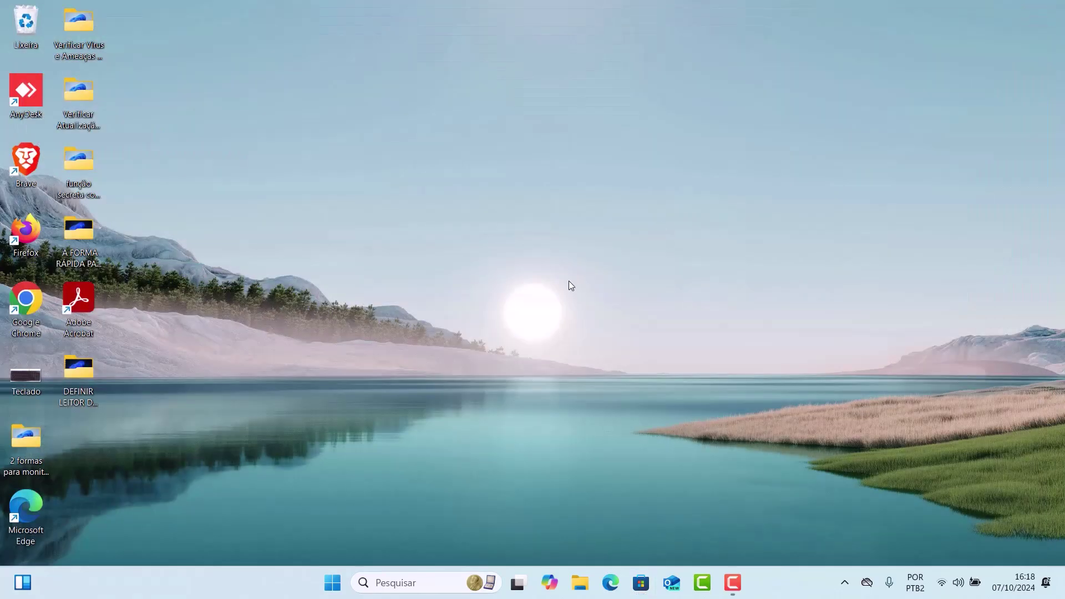
Step: Search the installed apps for PC MANAGER and launch PC Manager
key("super")
type("PC ")
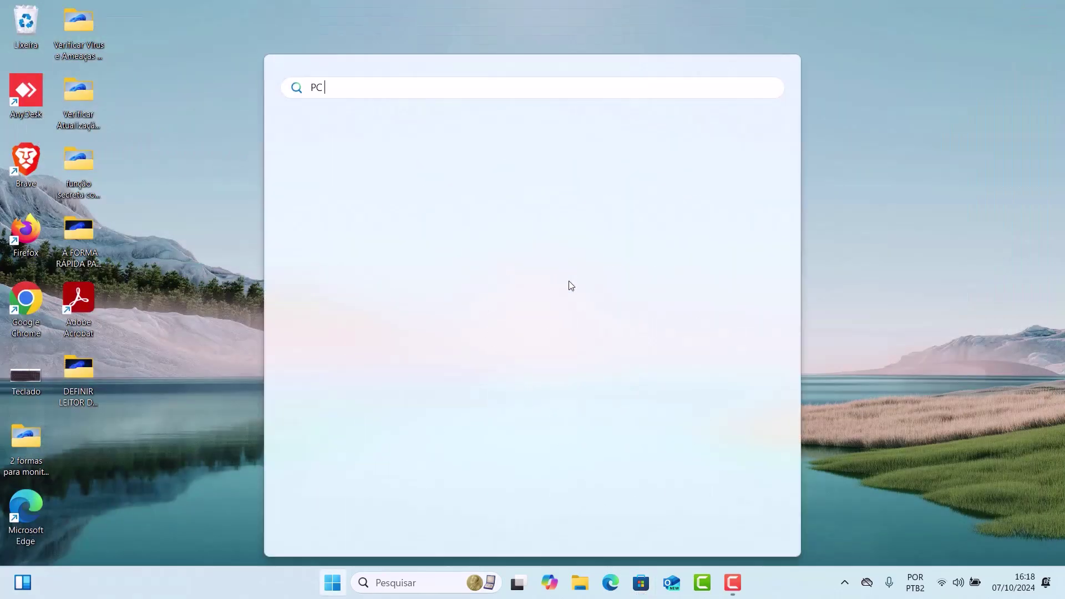
type(",AMAGER")
key("BackSpace")
key("BackSpace")
key("BackSpace")
key("BackSpace")
key("BackSpace")
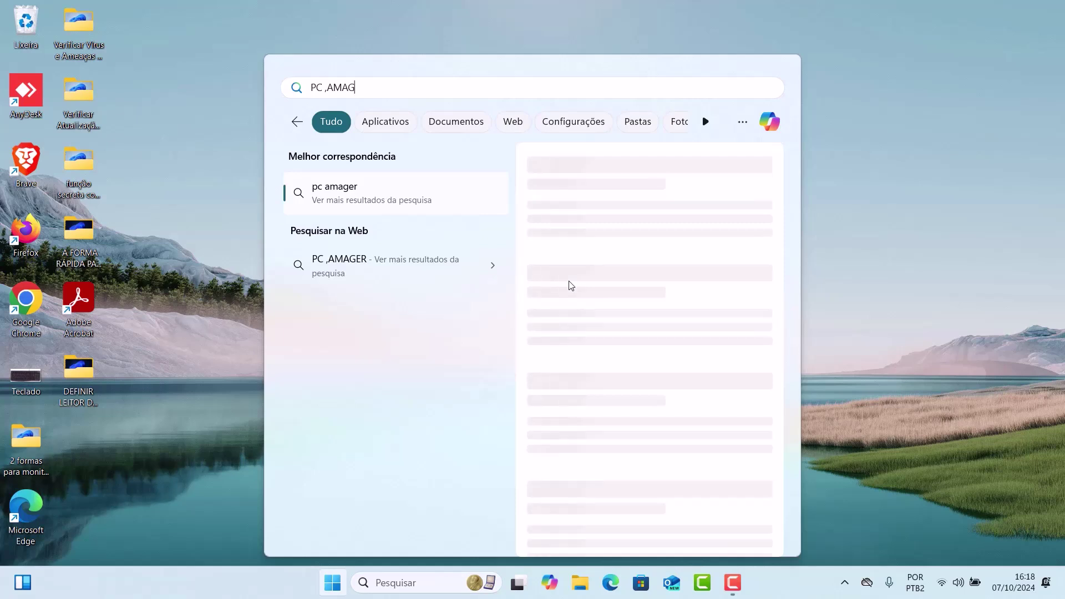
key("BackSpace")
key("BackSpace")
key("BackSpace")
type("M")
key("BackSpace")
type("MANAGER")
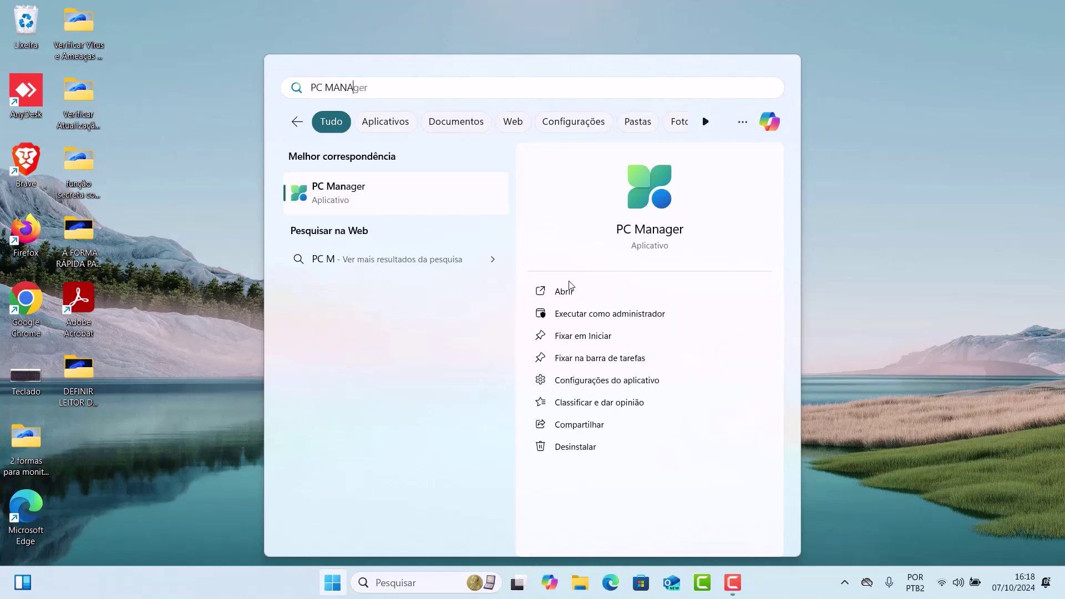
left_click(438, 195)
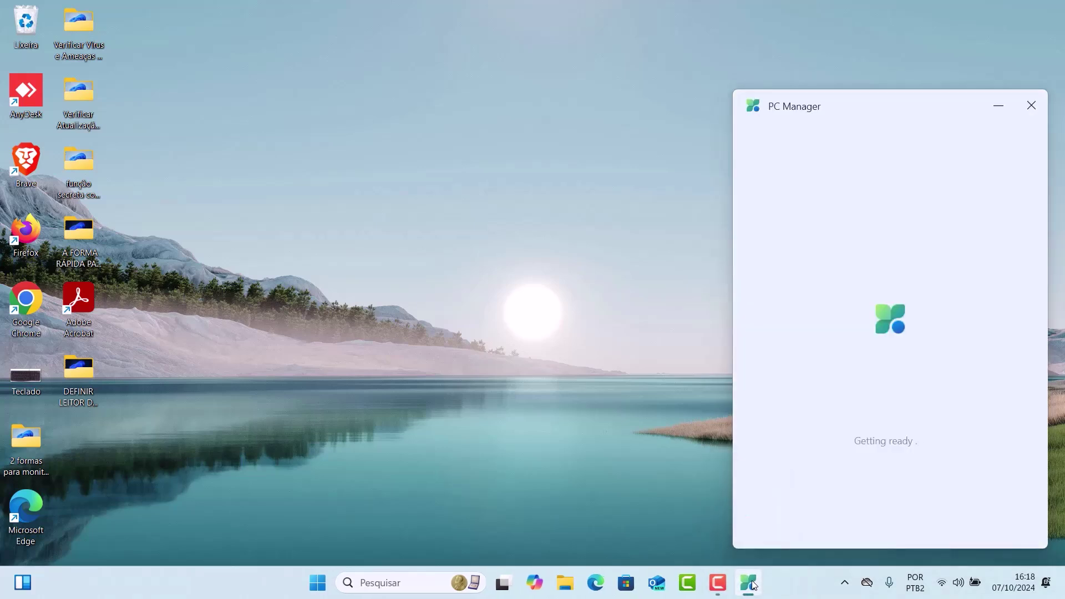
Step: Pin PC Manager to the taskbar and close its window
right_click(754, 585)
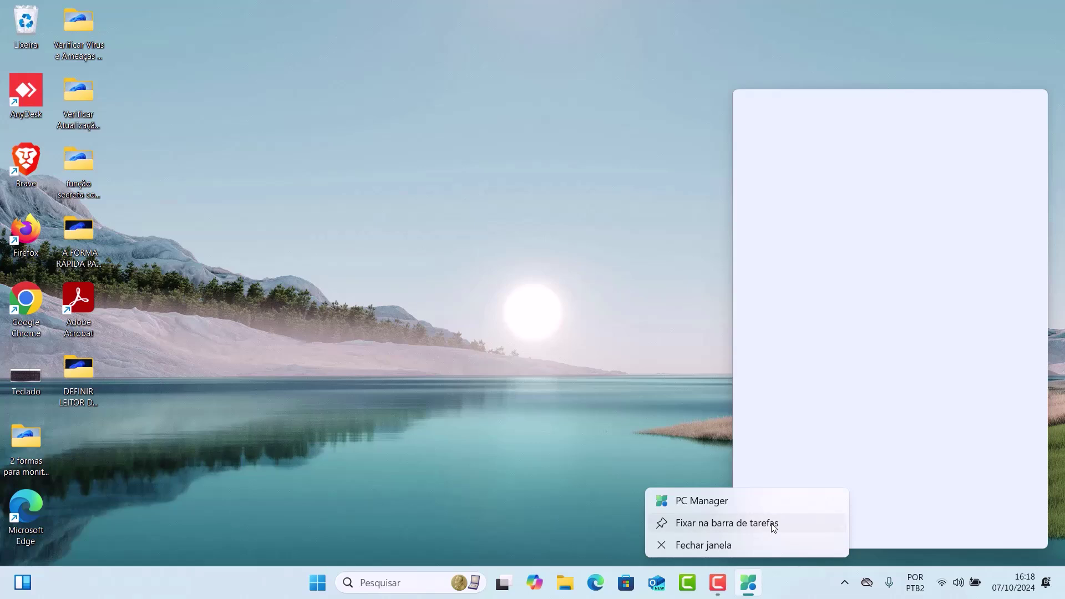
left_click(772, 529)
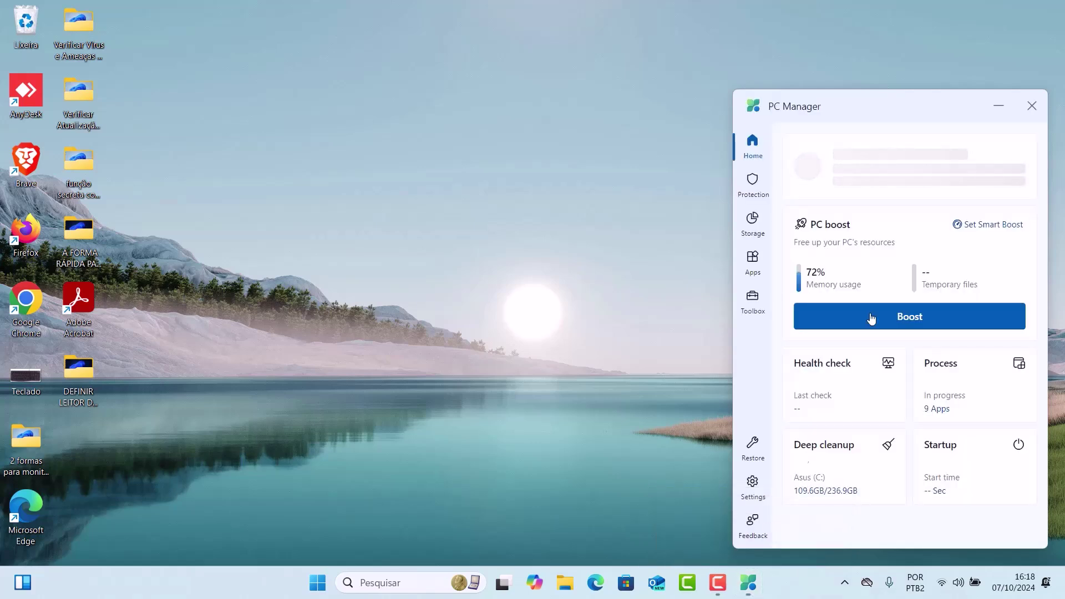
left_click(1029, 106)
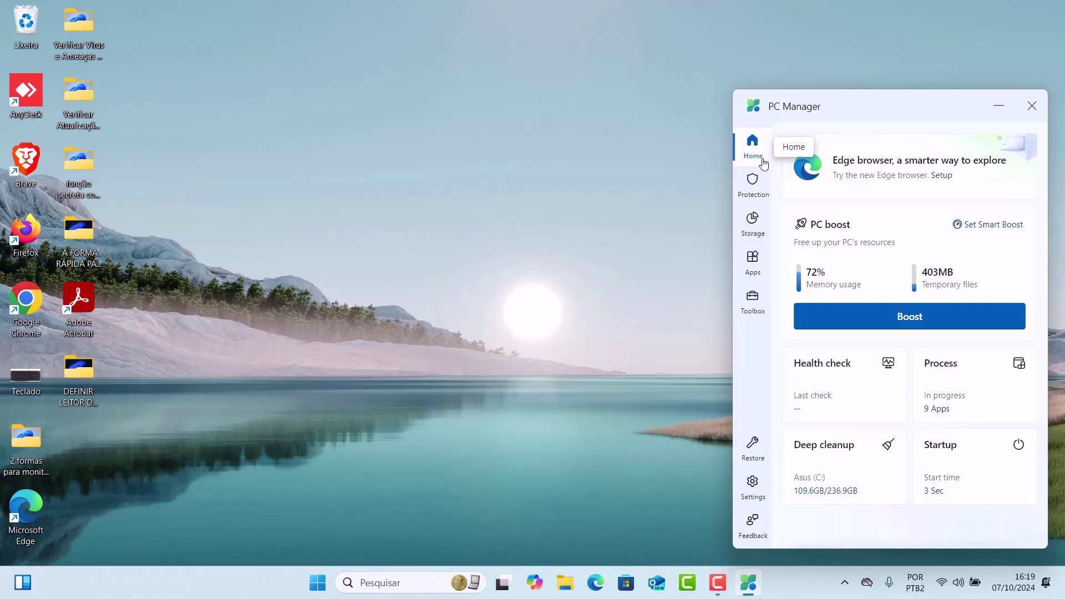
Step: View PC Manager's Protection page, return to Home and open Process management
left_click(757, 205)
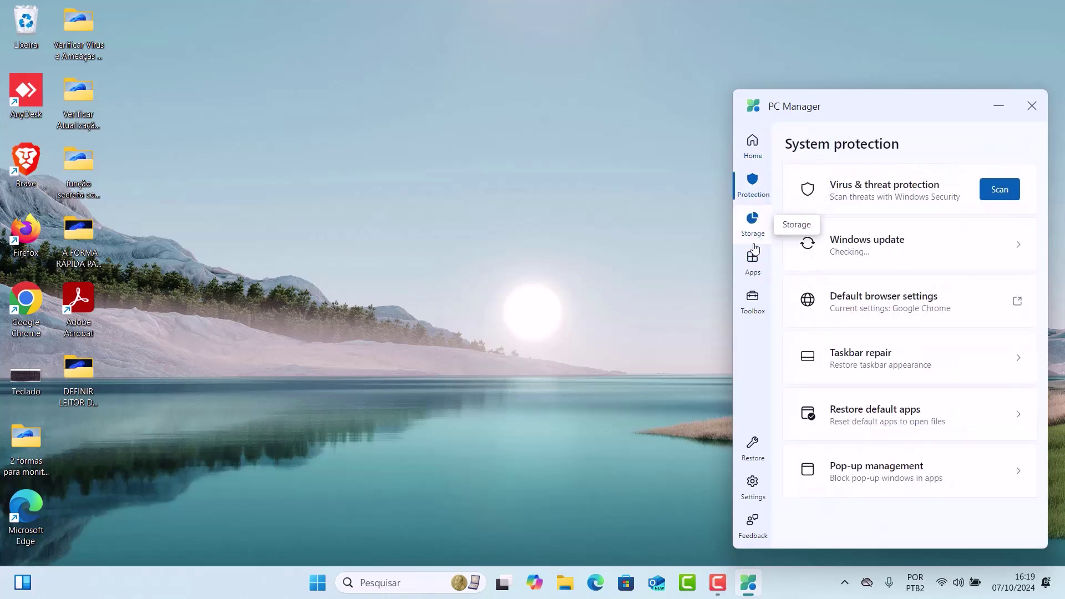
left_click(755, 147)
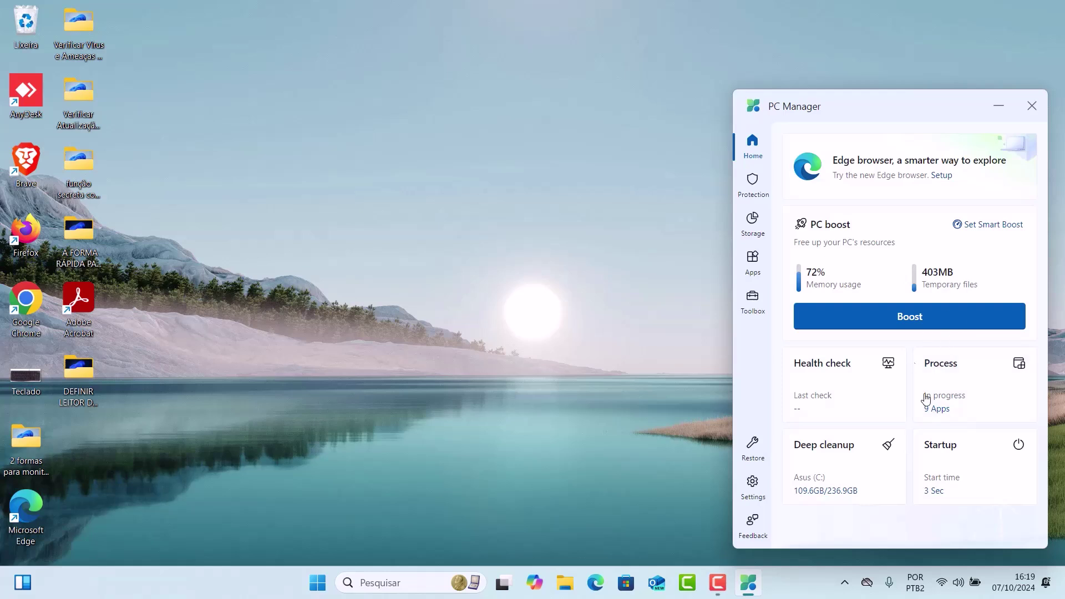
left_click(968, 384)
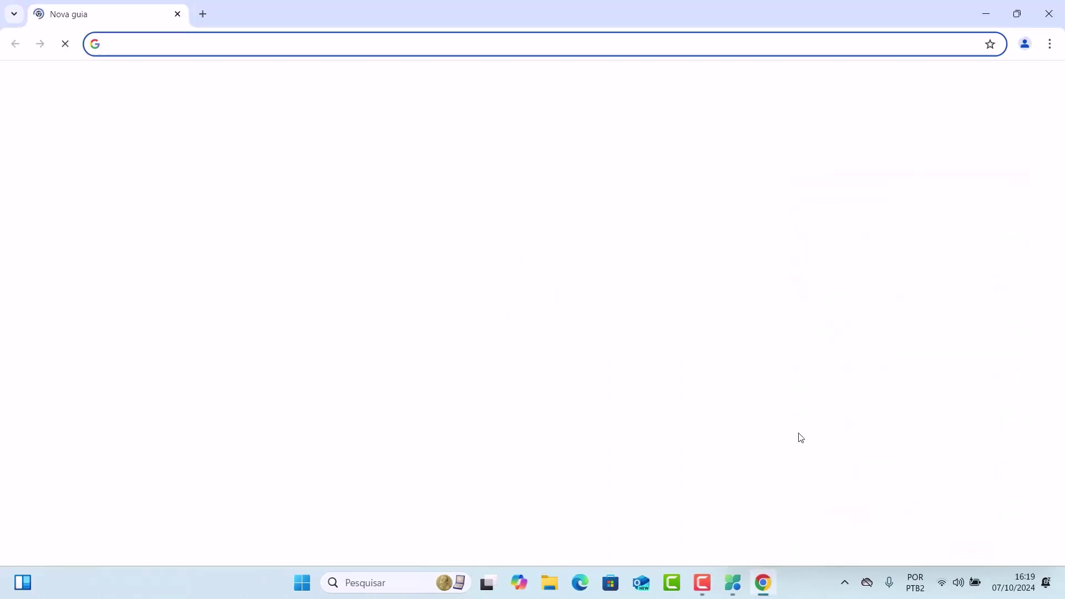
Step: With Chrome minimized, skip Firefox's welcome setup, start browsing and fit the narrowed Firefox window beside PC Manager
left_click(986, 14)
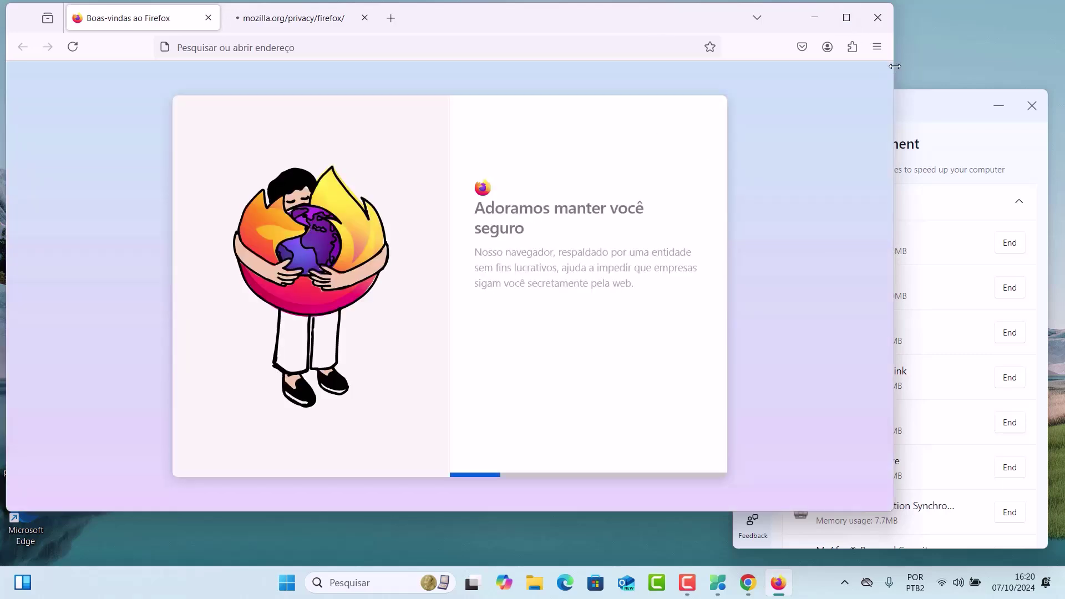
left_click_drag(895, 65, 722, 66)
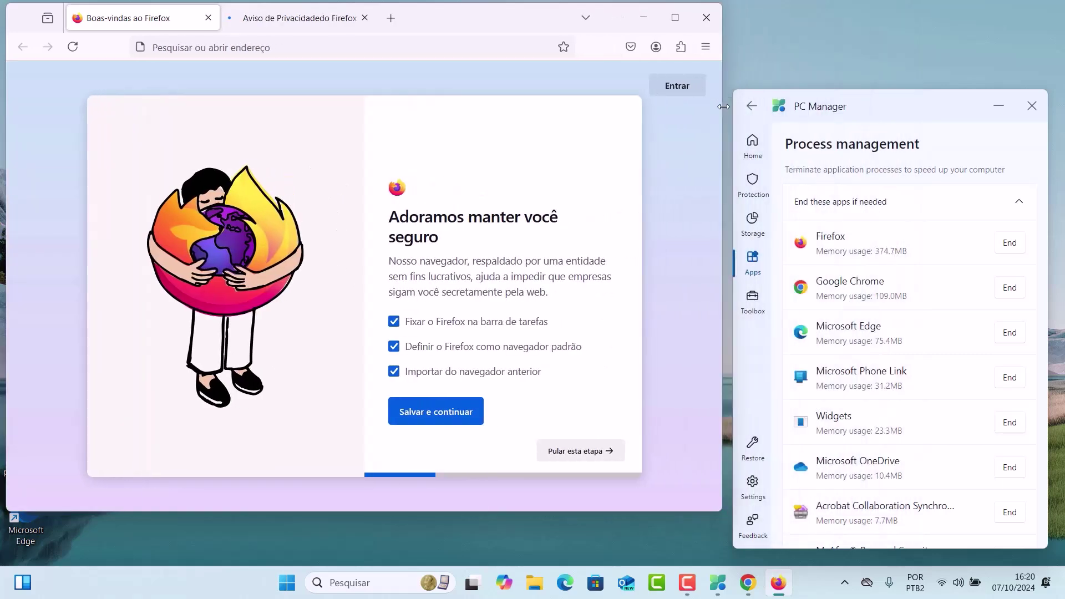
left_click(579, 458)
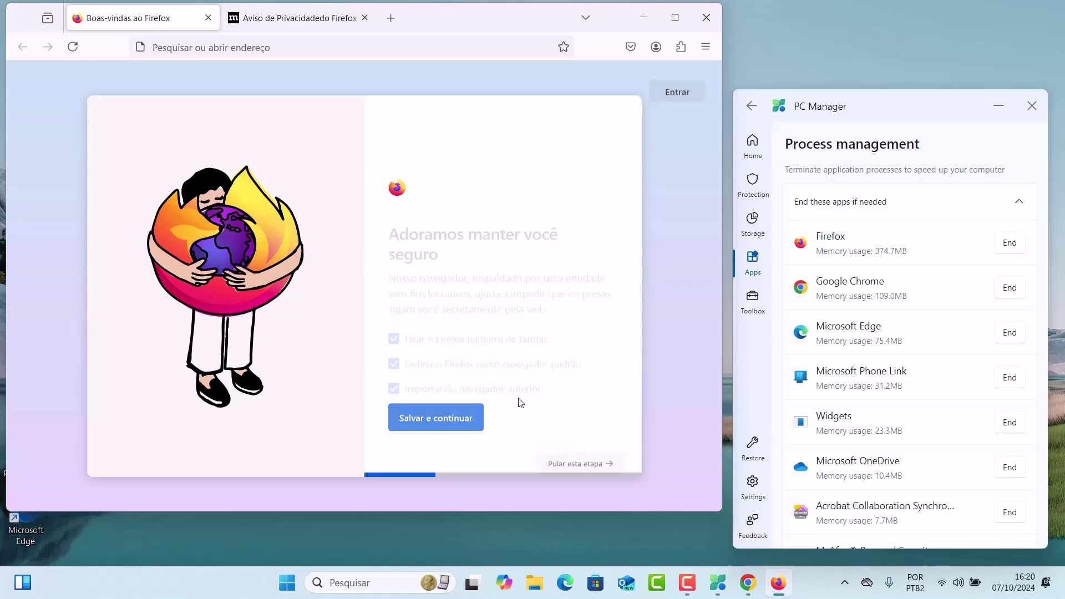
left_click(572, 463)
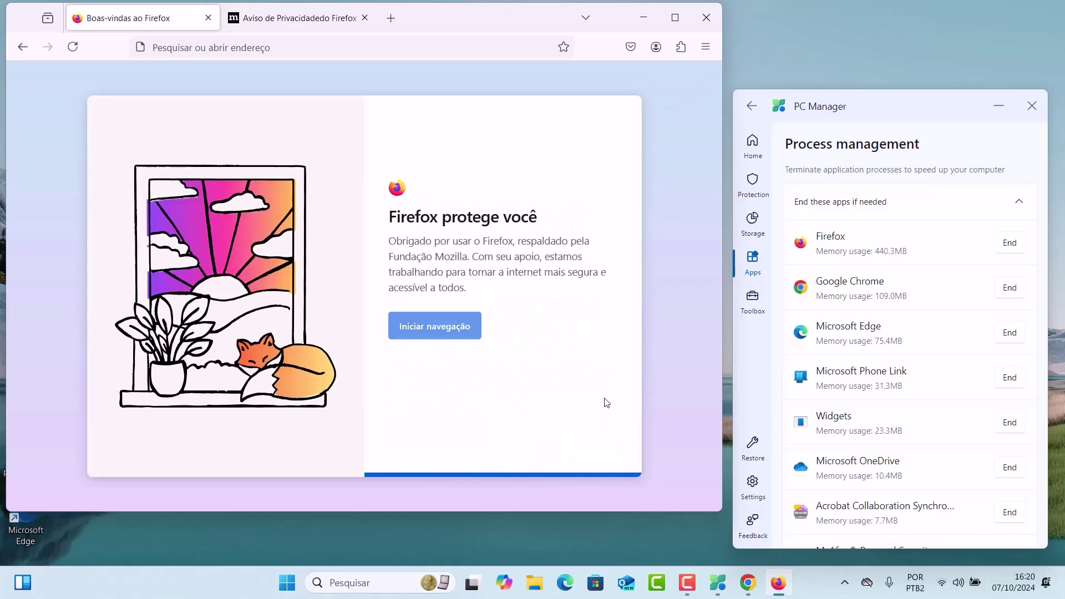
left_click(470, 344)
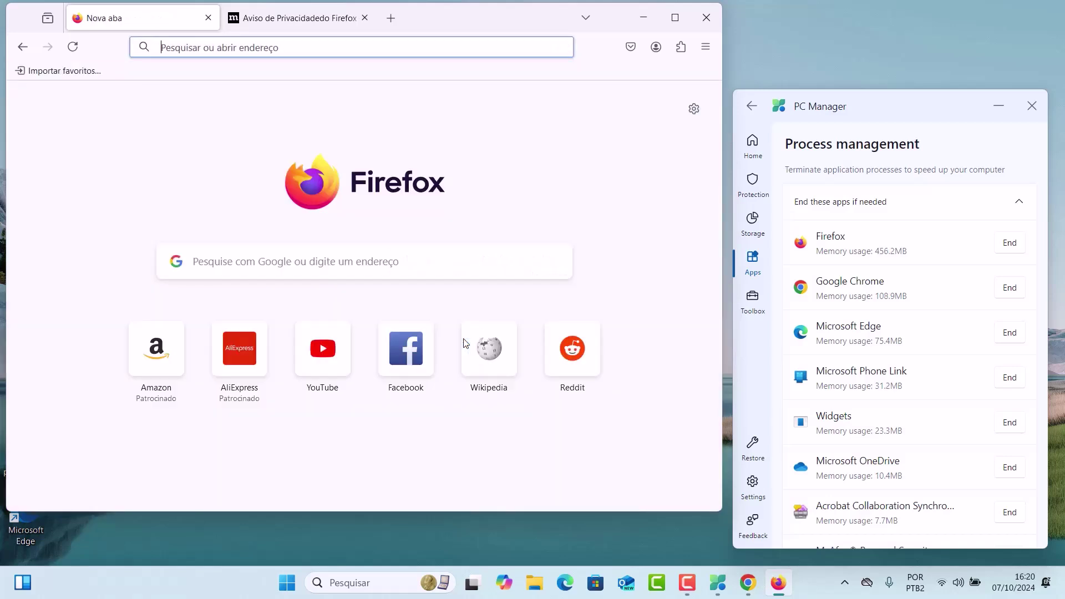
left_click_drag(513, 18, 513, 46)
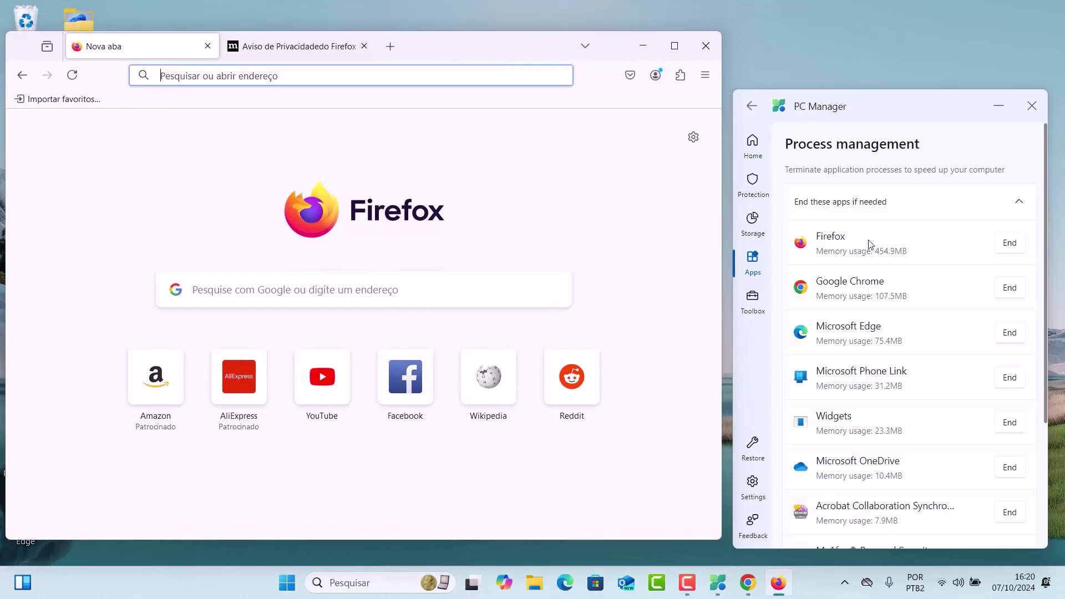
Step: End the Firefox process from PC Manager's Process management list
left_click(1010, 243)
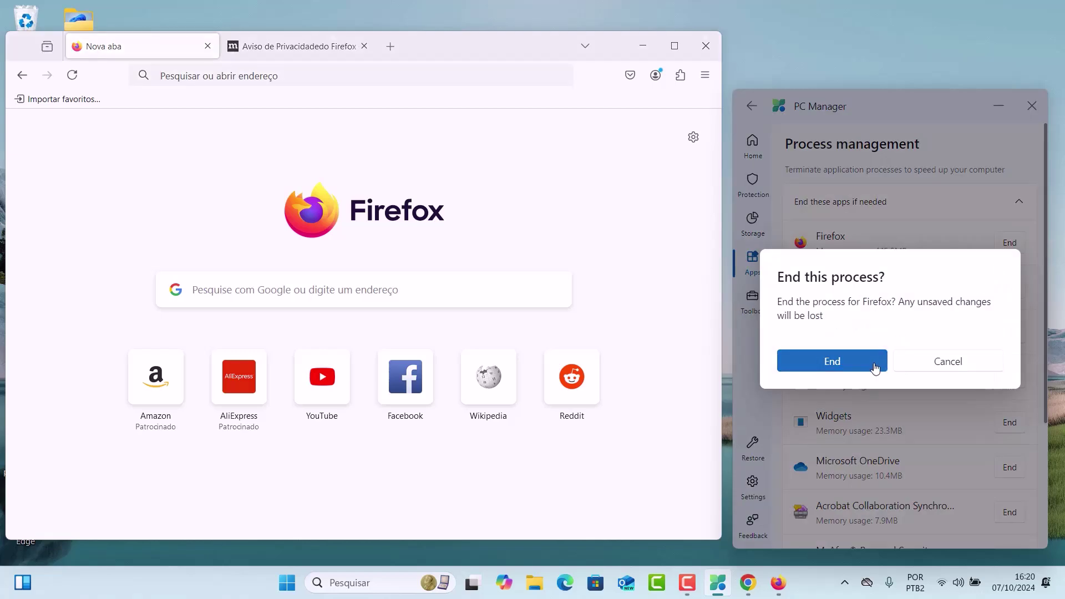
left_click(875, 367)
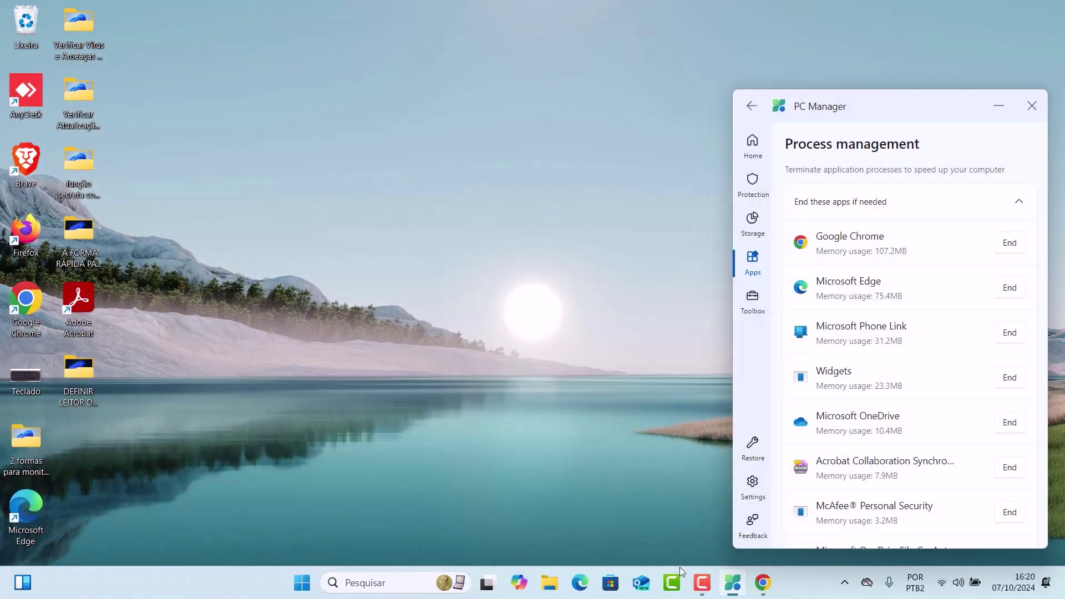
Step: Bring up Chrome as a smaller window beside PC Manager, end the Google Chrome process and close PC Manager
left_click(763, 582)
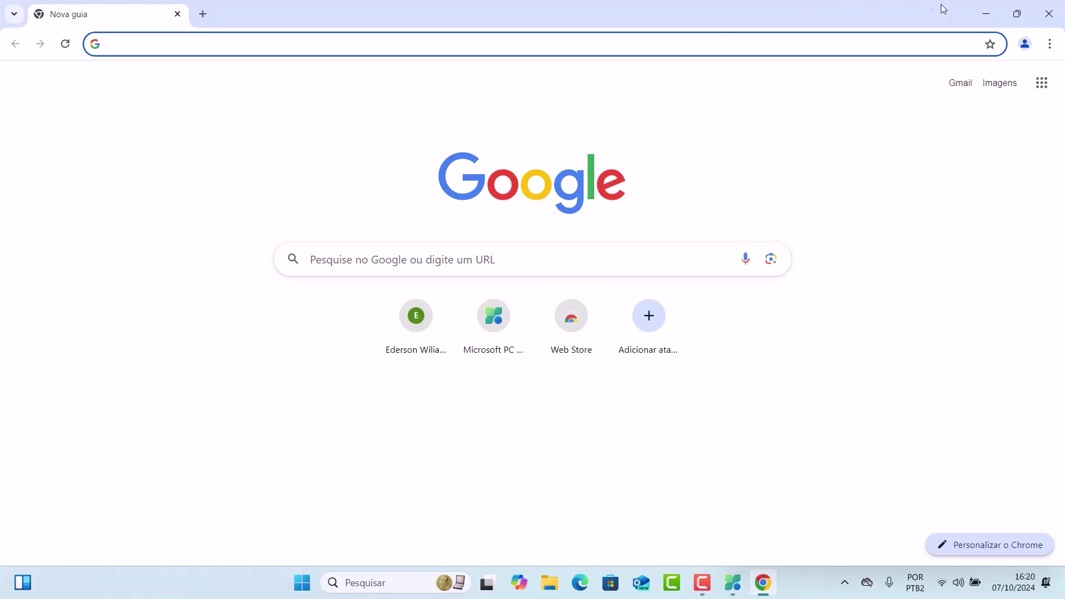
left_click(1017, 15)
left_click_drag(776, 32, 548, 28)
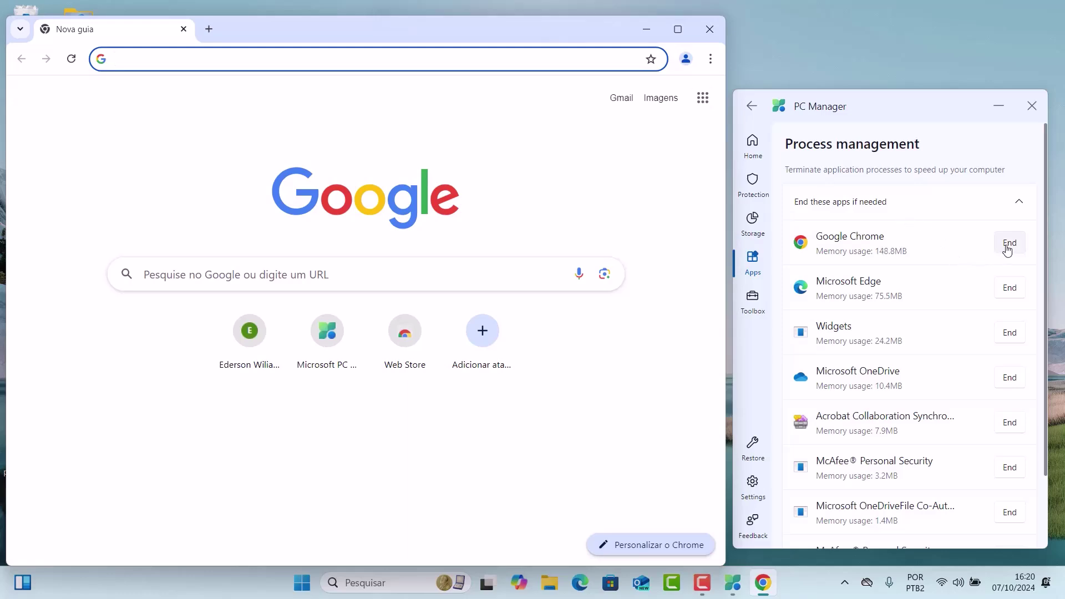
left_click(1008, 244)
left_click(839, 376)
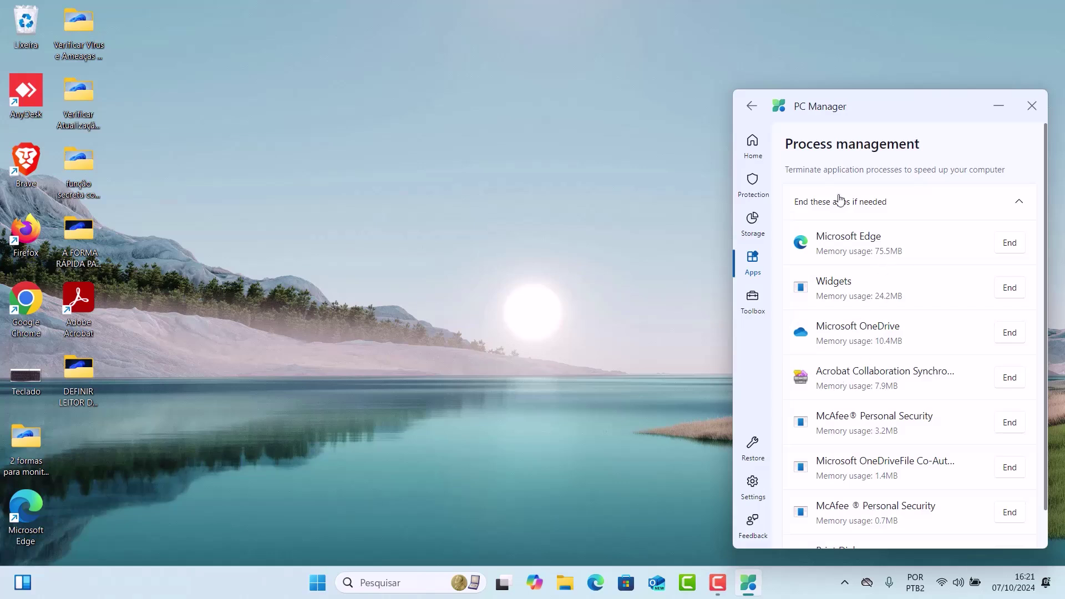
left_click(1031, 107)
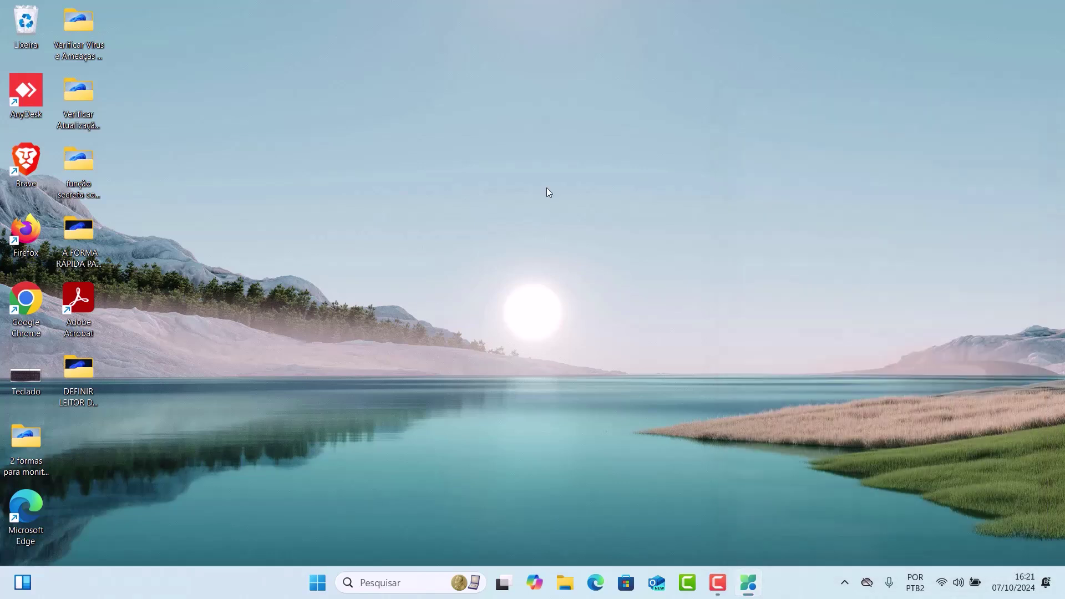